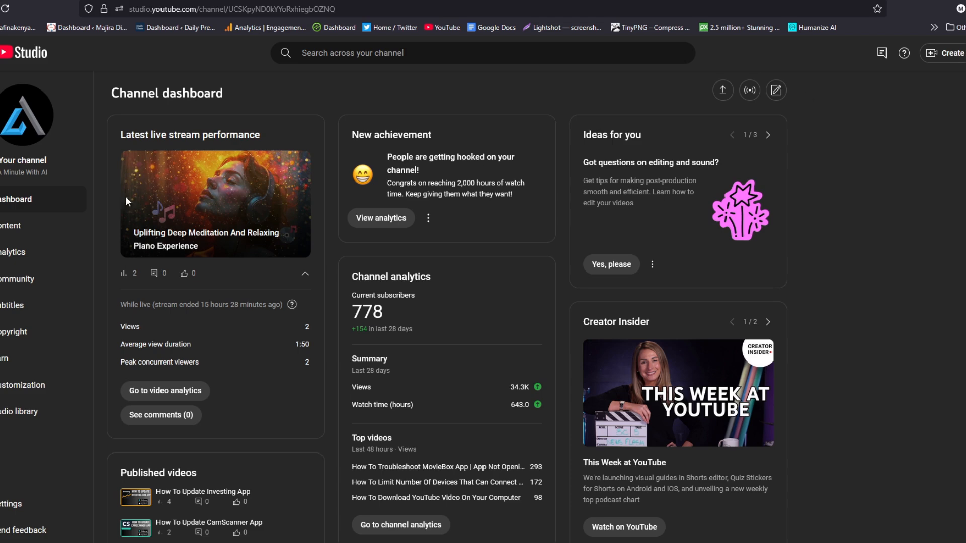
Review the channel's past live streams in the channel content list and return to the dashboard.
{"action": "left_click", "coordinate": [8, 231]}
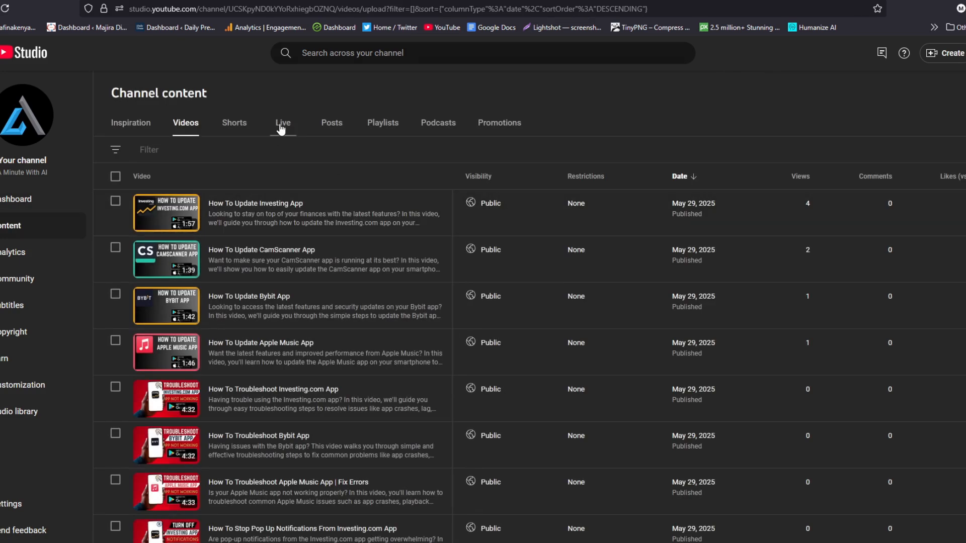
{"action": "left_click", "coordinate": [285, 127]}
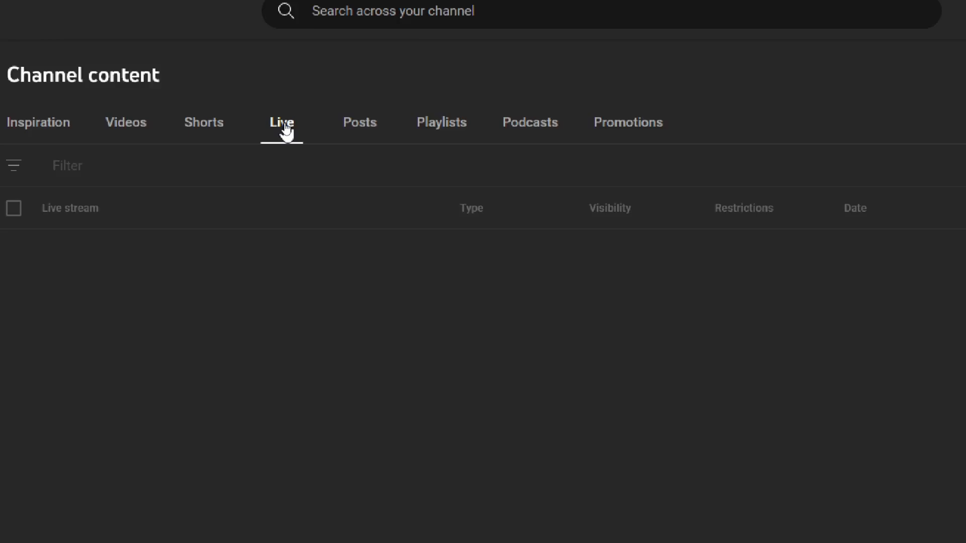
{"action": "scroll", "coordinate": [272, 421], "scroll_direction": "down", "scroll_amount": 1}
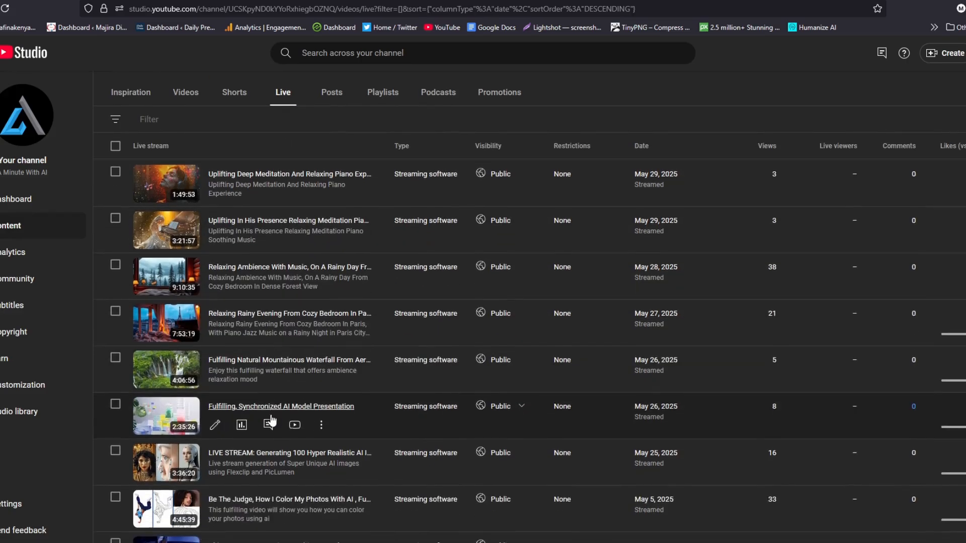
{"action": "scroll", "coordinate": [270, 420], "scroll_direction": "down", "scroll_amount": 3}
{"action": "scroll", "coordinate": [287, 345], "scroll_direction": "up", "scroll_amount": 2}
{"action": "scroll", "coordinate": [290, 347], "scroll_direction": "up", "scroll_amount": 2}
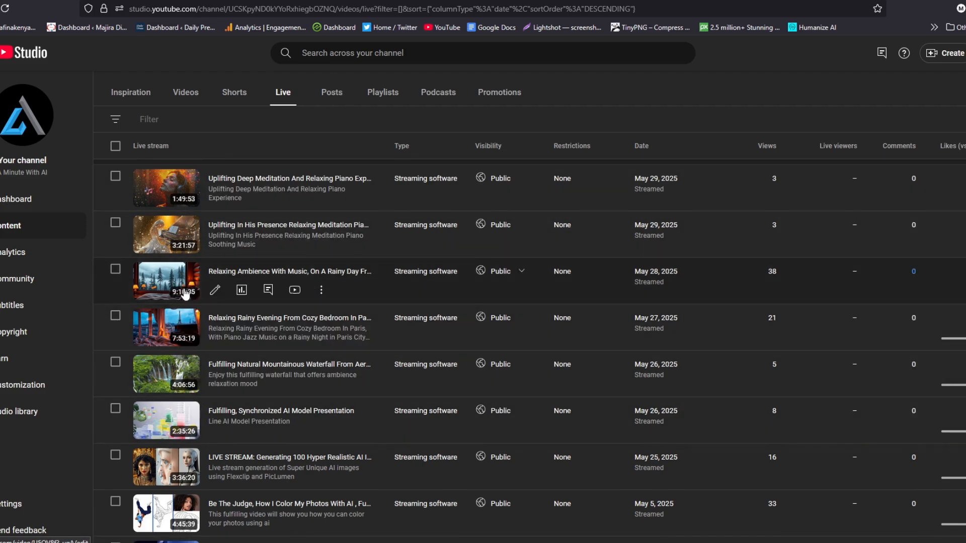
{"action": "scroll", "coordinate": [166, 262], "scroll_direction": "up", "scroll_amount": 1}
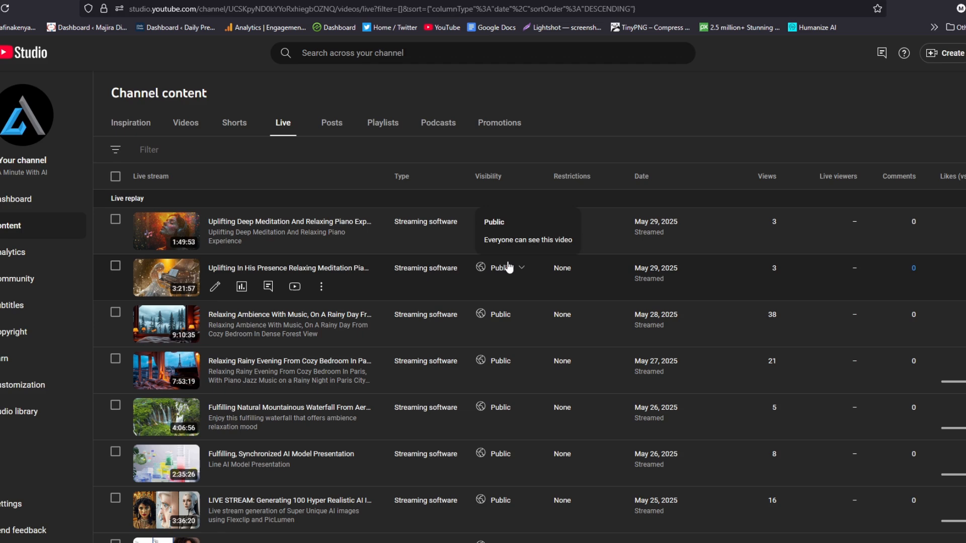
{"action": "left_click", "coordinate": [34, 201]}
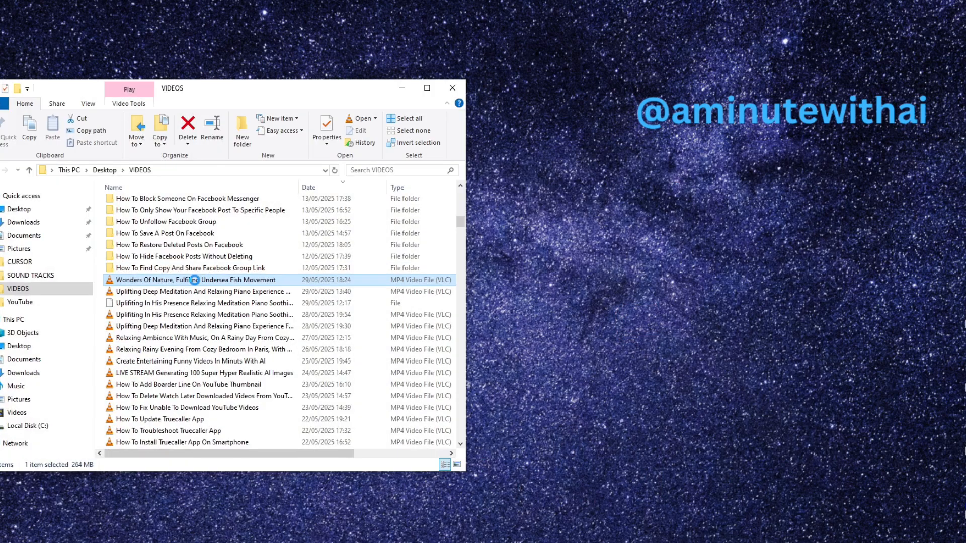
In the desktop VIDEOS folder, copy the file name of the "Wonders Of Nature, Fulfilind Undersea Fish Movement" video.
{"action": "right_click", "coordinate": [194, 279]}
{"action": "left_click", "coordinate": [232, 255]}
{"action": "key", "text": "ctrl+c"}
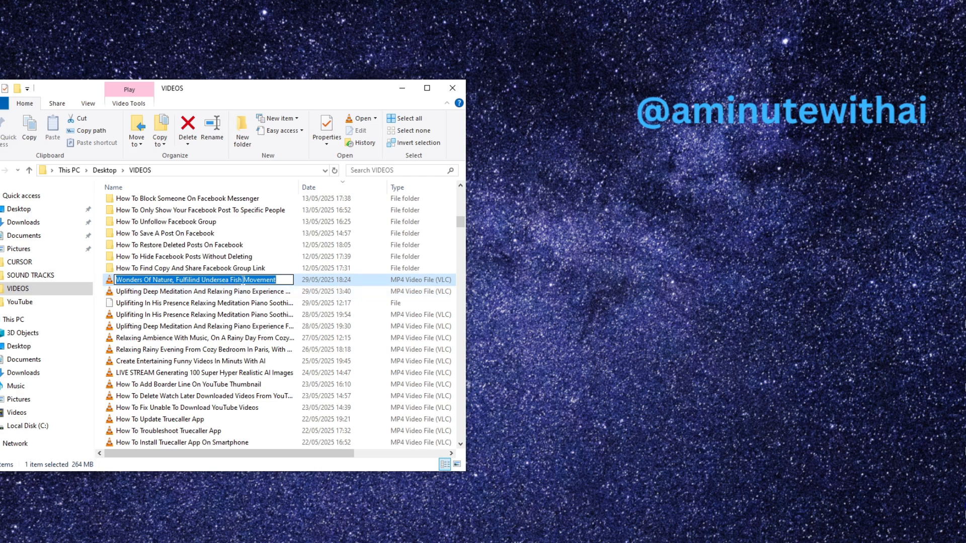
{"action": "left_click", "coordinate": [225, 293]}
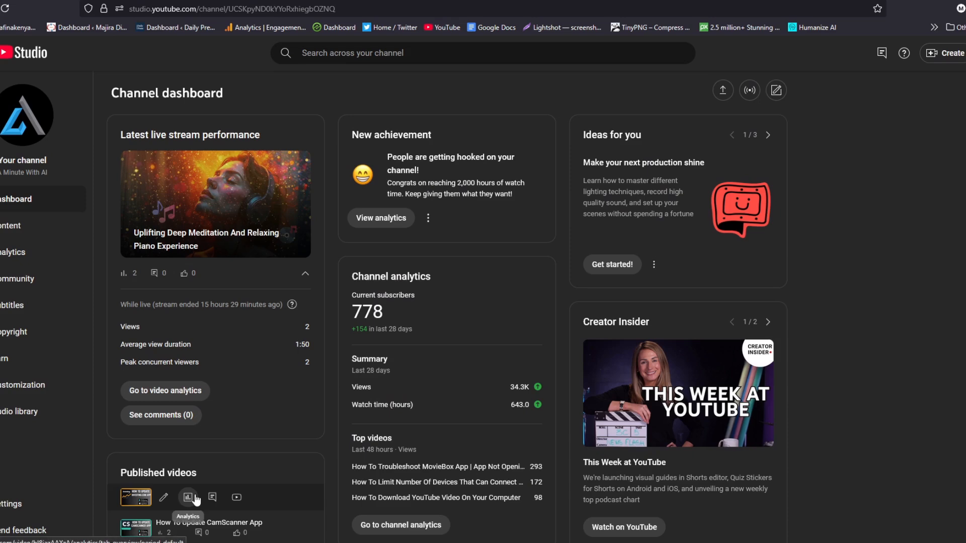
Open the live control room from the YouTube Studio dashboard, check the scheduled streams, and return to the stream page.
{"action": "left_click", "coordinate": [750, 92]}
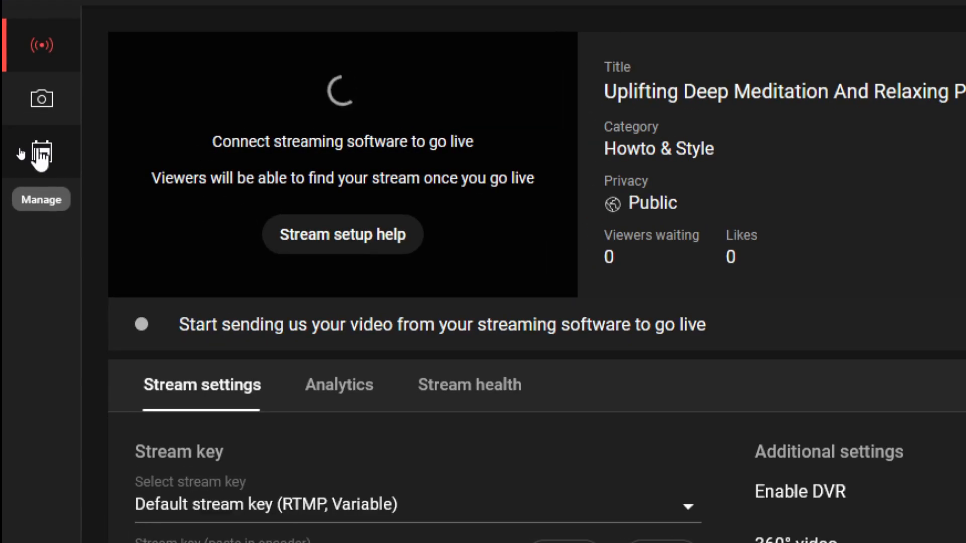
{"action": "left_click", "coordinate": [40, 153]}
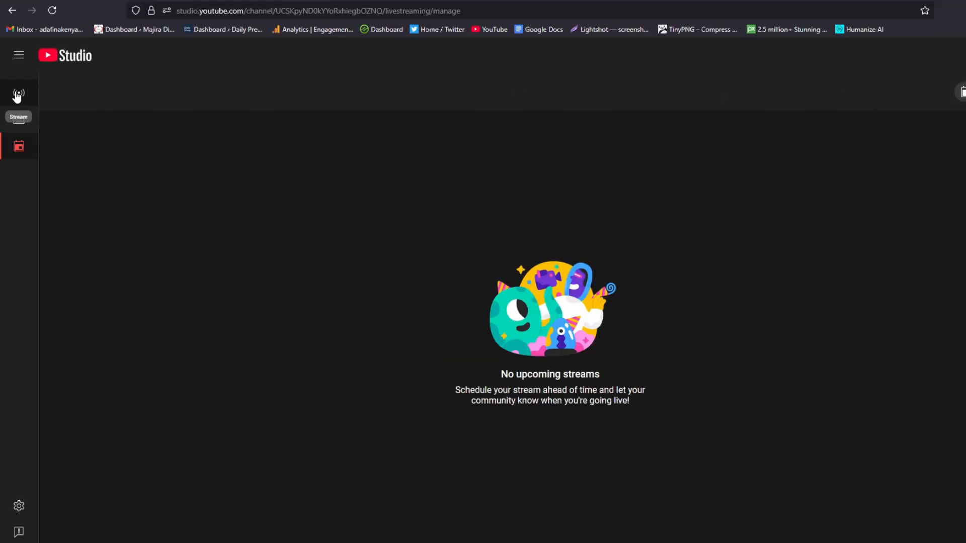
{"action": "left_click", "coordinate": [18, 99]}
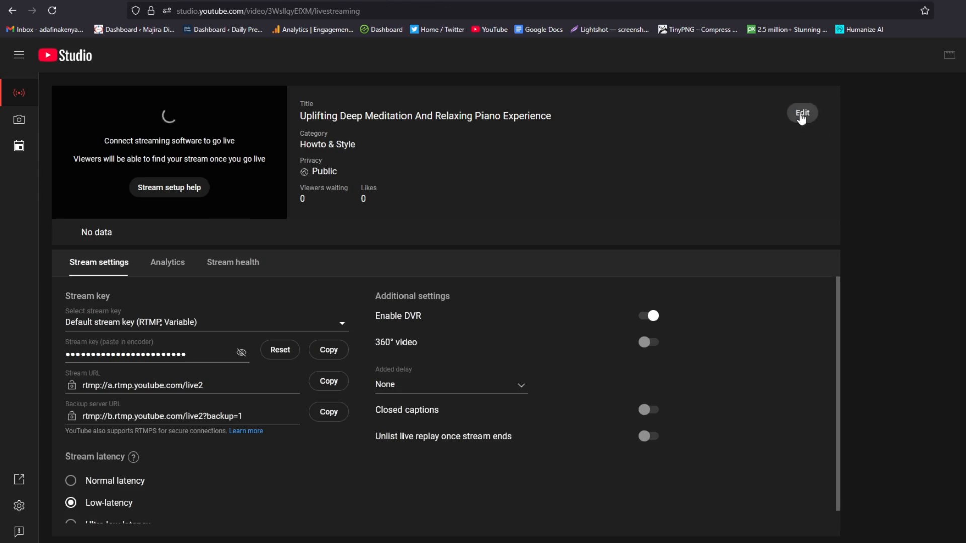
Replace the stream's title with the copied name "Wonders Of Nature, Fulfilind Undersea Fish Movement".
{"action": "left_click", "coordinate": [802, 114]}
{"action": "left_click", "coordinate": [666, 193]}
{"action": "key", "text": "BackSpace"}
{"action": "key", "text": "BackSpace"}
{"action": "key", "text": "BackSpace"}
{"action": "key", "text": "BackSpace"}
{"action": "key", "text": "BackSpace"}
{"action": "key", "text": "BackSpace"}
{"action": "key", "text": "BackSpace"}
{"action": "key", "text": "BackSpace"}
{"action": "key", "text": "BackSpace"}
{"action": "key", "text": "BackSpace"}
{"action": "key", "text": "BackSpace"}
{"action": "key", "text": "BackSpace"}
{"action": "key", "text": "BackSpace"}
{"action": "key", "text": "BackSpace"}
{"action": "key", "text": "BackSpace"}
{"action": "key", "text": "BackSpace"}
{"action": "key", "text": "BackSpace"}
{"action": "key", "text": "BackSpace"}
{"action": "key", "text": "BackSpace"}
{"action": "key", "text": "BackSpace"}
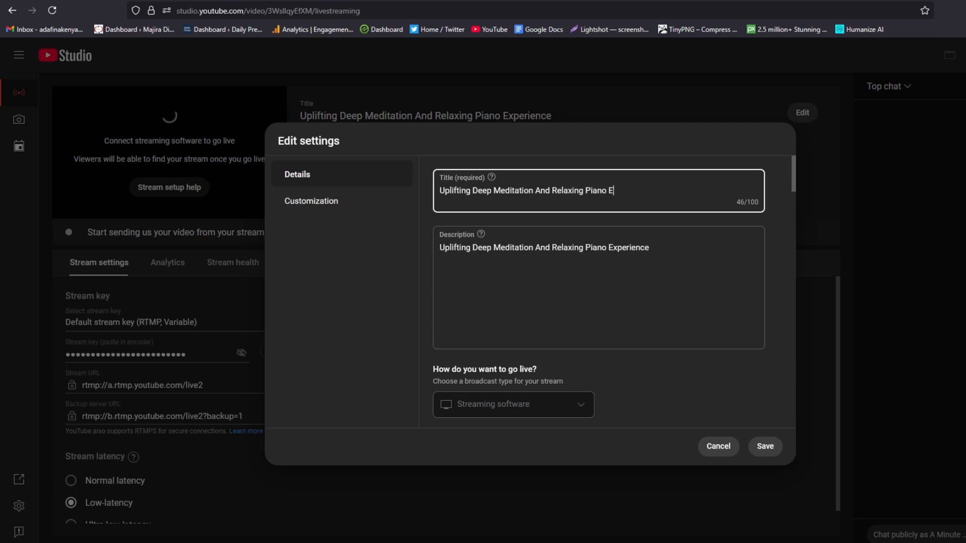
{"action": "key", "text": "BackSpace"}
{"action": "key", "text": "BackSpace"}
{"action": "key", "text": "BackSpace"}
{"action": "key", "text": "BackSpace"}
{"action": "key", "text": "BackSpace"}
{"action": "key", "text": "BackSpace"}
{"action": "key", "text": "BackSpace"}
{"action": "key", "text": "BackSpace"}
{"action": "key", "text": "BackSpace"}
{"action": "key", "text": "BackSpace"}
{"action": "key", "text": "BackSpace"}
{"action": "key", "text": "BackSpace"}
{"action": "key", "text": "BackSpace"}
{"action": "key", "text": "BackSpace"}
{"action": "key", "text": "BackSpace"}
{"action": "key", "text": "BackSpace"}
{"action": "key", "text": "BackSpace"}
{"action": "key", "text": "BackSpace"}
{"action": "key", "text": "BackSpace"}
{"action": "key", "text": "BackSpace"}
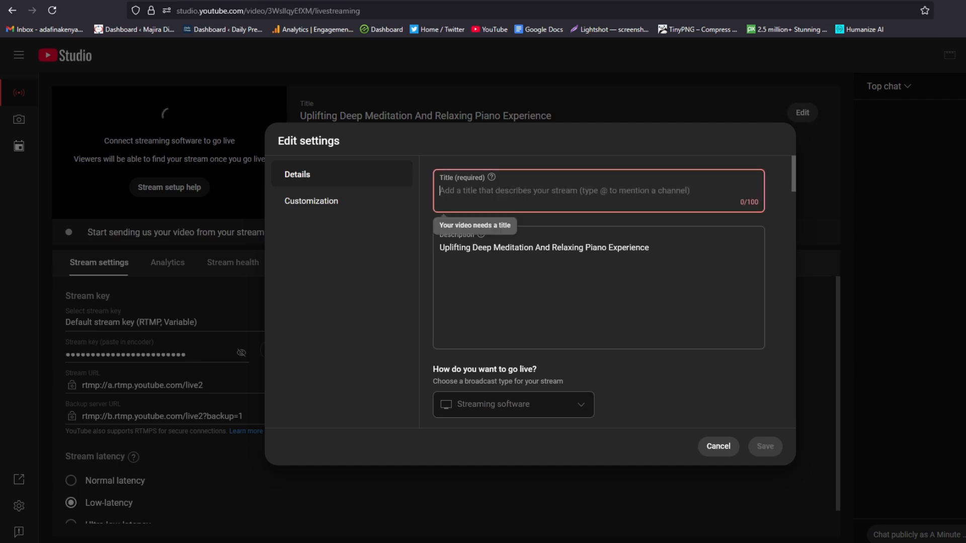
{"action": "key", "text": "ctrl+v"}
Replace the stream's description with "Experience the Wonders Of Nature, Fulfilind Undersea Fish Movement".
{"action": "key", "text": "Tab"}
{"action": "key", "text": "ctrl+a"}
{"action": "type", "text": "Exper"}
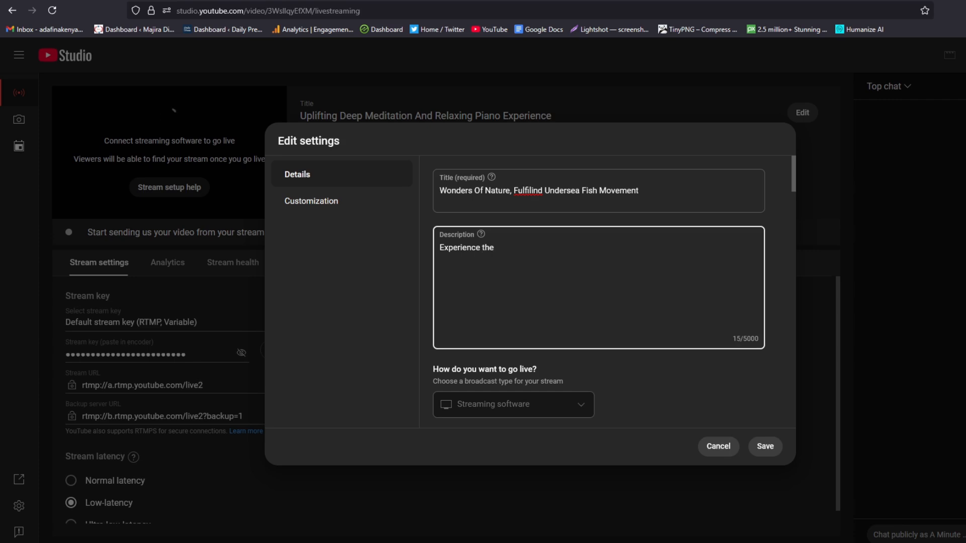
{"action": "key", "text": "ctrl+v"}
Replace the stream's thumbnail with the Fish In Motion PNG from the Downloads folder and check the remaining details.
{"action": "scroll", "coordinate": [598, 275], "scroll_direction": "down", "scroll_amount": 8}
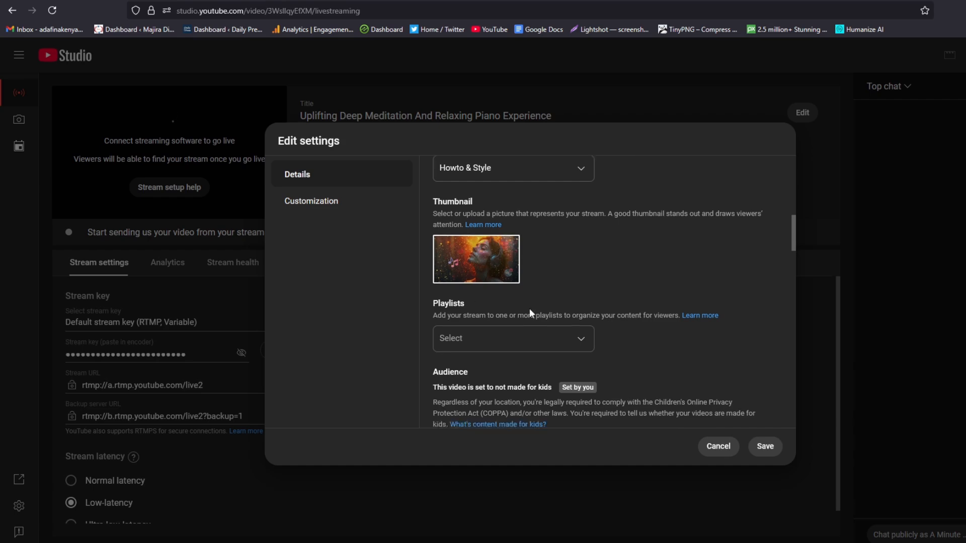
{"action": "mouse_move", "coordinate": [226, 542]}
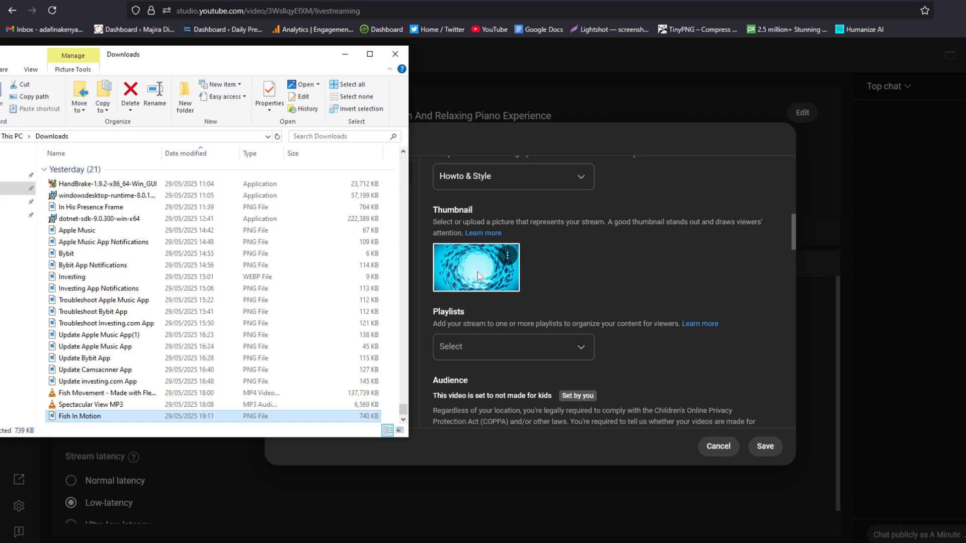
{"action": "left_click", "coordinate": [559, 321]}
{"action": "scroll", "coordinate": [574, 332], "scroll_direction": "down", "scroll_amount": 3}
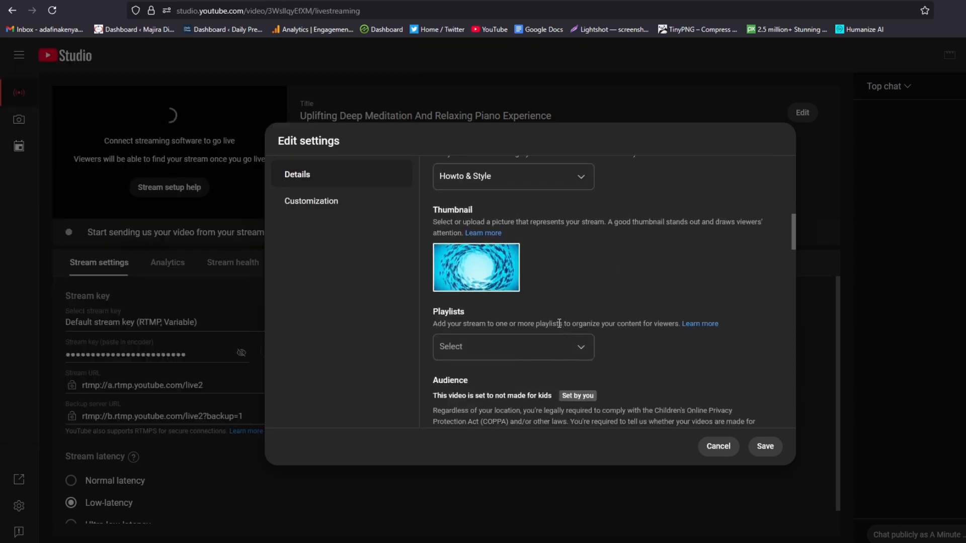
{"action": "scroll", "coordinate": [590, 354], "scroll_direction": "up", "scroll_amount": 5}
{"action": "scroll", "coordinate": [504, 292], "scroll_direction": "up", "scroll_amount": 6}
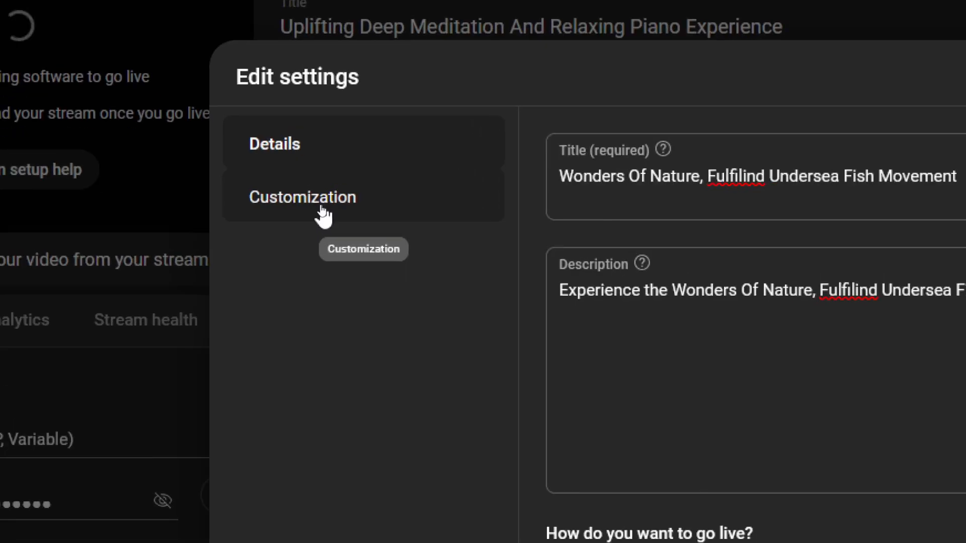
Check the live chat, participant, reaction and message delay customization, and save the stream settings.
{"action": "left_click", "coordinate": [321, 208]}
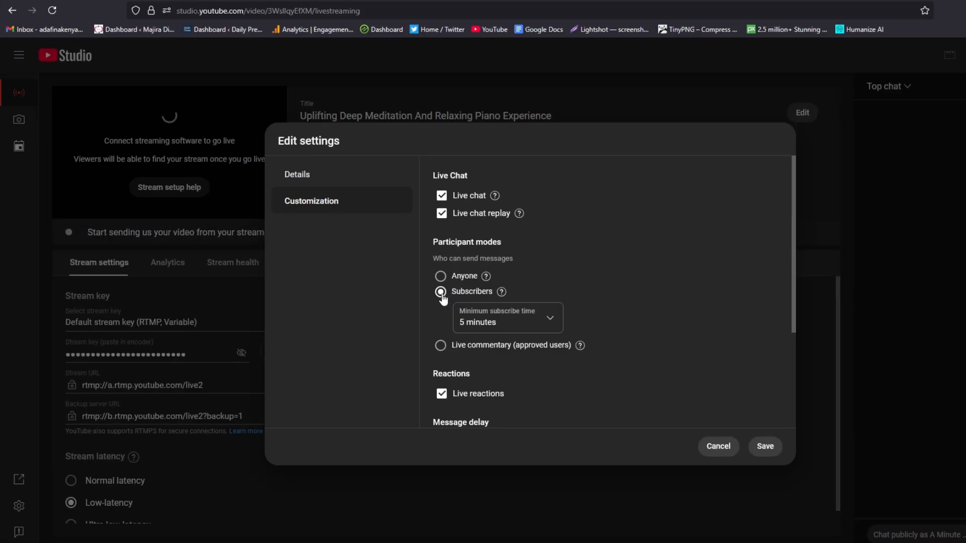
{"action": "scroll", "coordinate": [504, 312], "scroll_direction": "down", "scroll_amount": 3}
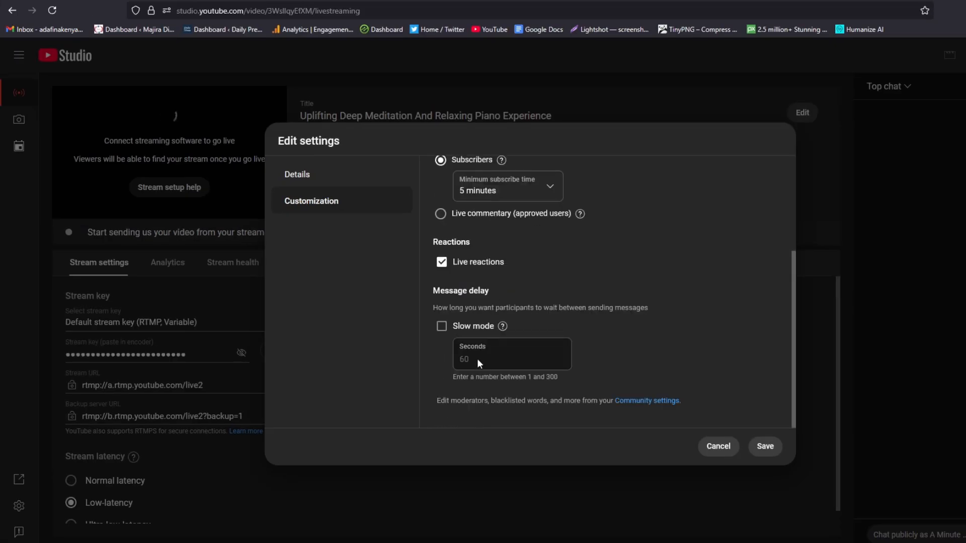
{"action": "left_click", "coordinate": [770, 447]}
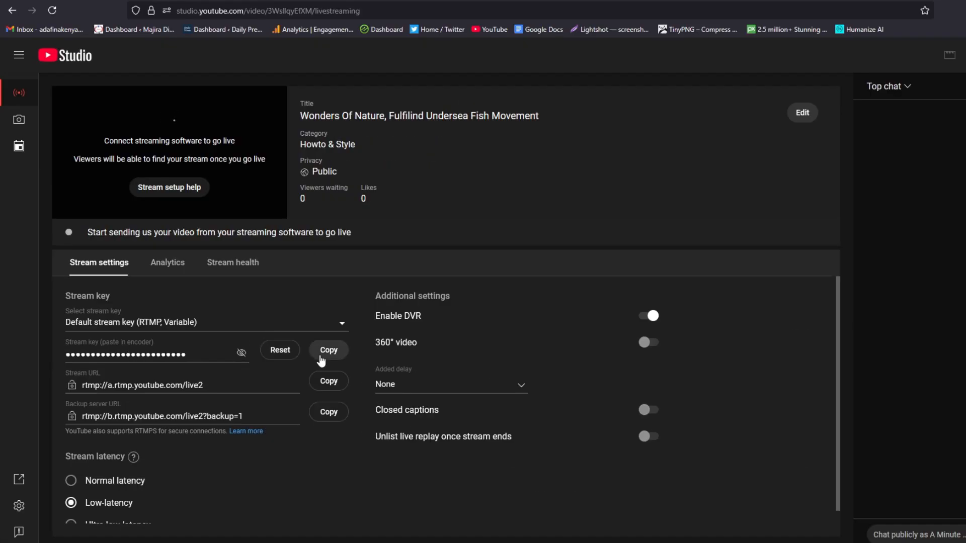
Copy the default stream key for the streaming software.
{"action": "left_click", "coordinate": [329, 351]}
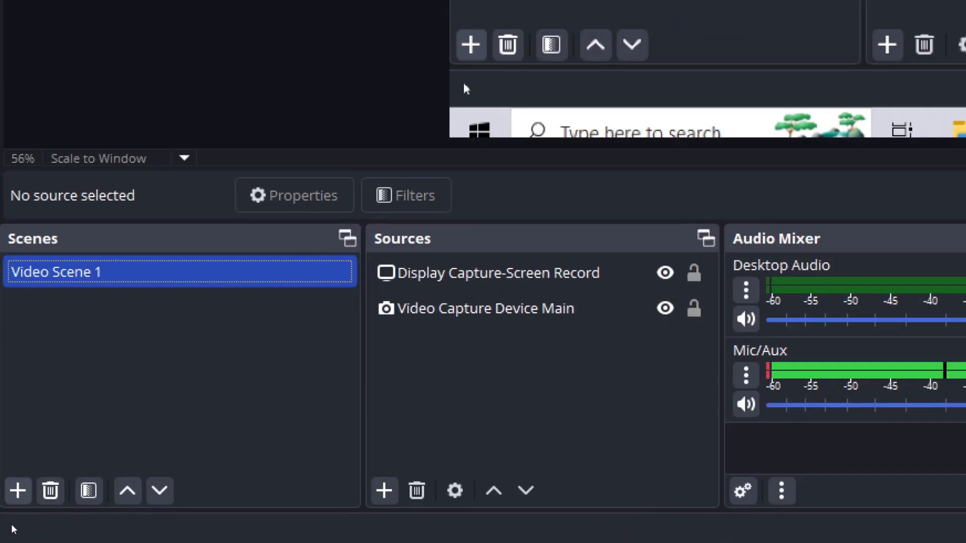
In OBS Studio, add a new scene named "Stream Scene".
{"action": "left_click", "coordinate": [19, 491]}
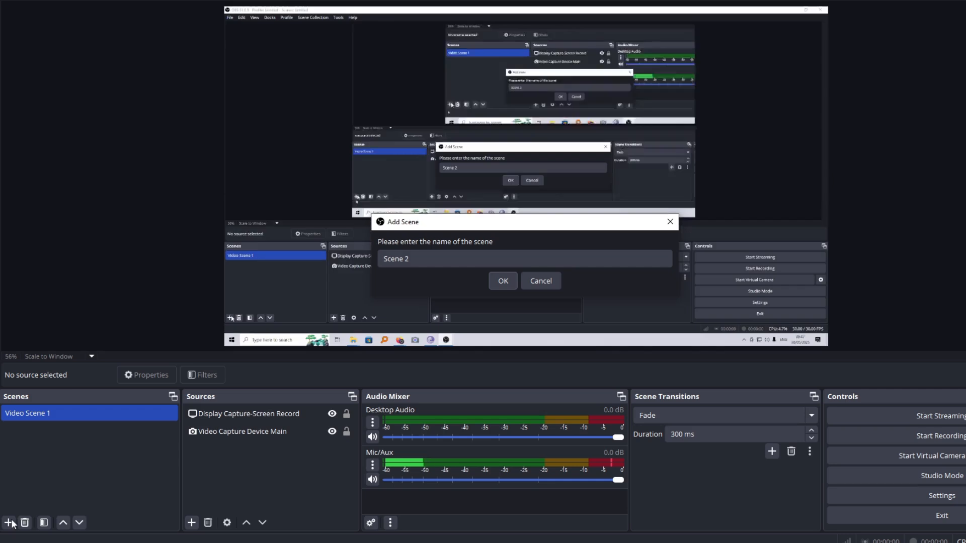
{"action": "left_click", "coordinate": [427, 261]}
{"action": "key", "text": "BackSpace"}
{"action": "key", "text": "BackSpace"}
{"action": "key", "text": "BackSpace"}
{"action": "key", "text": "BackSpace"}
{"action": "key", "text": "BackSpace"}
{"action": "key", "text": "BackSpace"}
{"action": "key", "text": "BackSpace"}
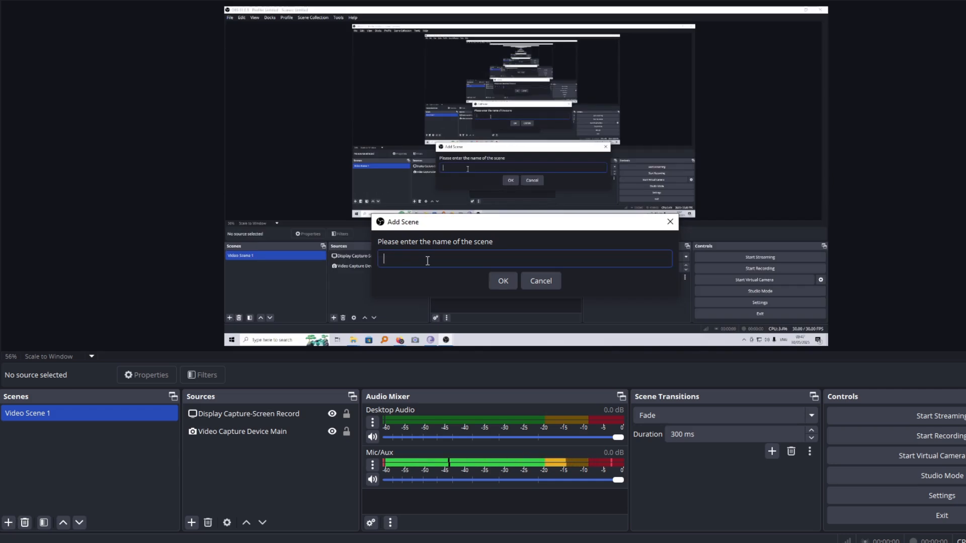
{"action": "type", "text": "Stream Scene"}
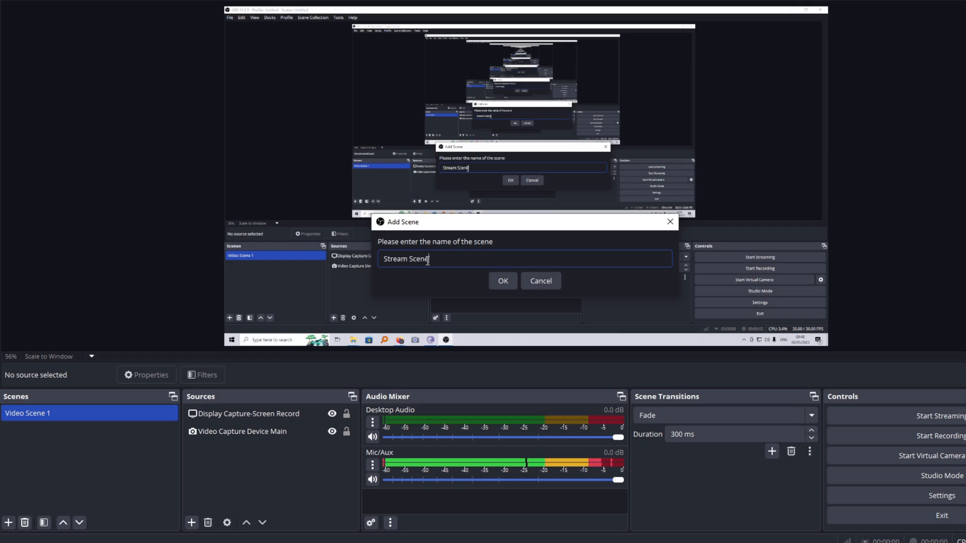
{"action": "left_click", "coordinate": [510, 278]}
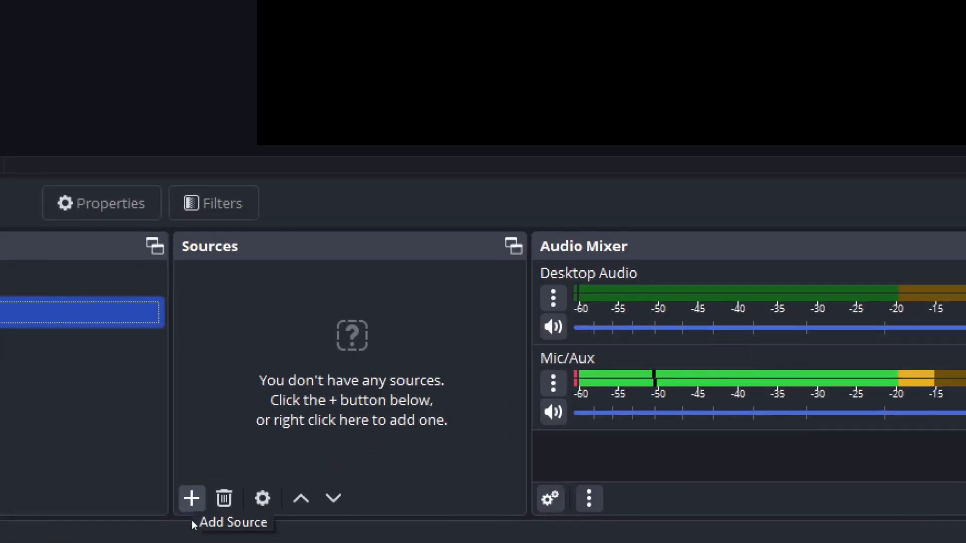
Add a new Media Source to Stream Scene under the default name.
{"action": "left_click", "coordinate": [192, 523]}
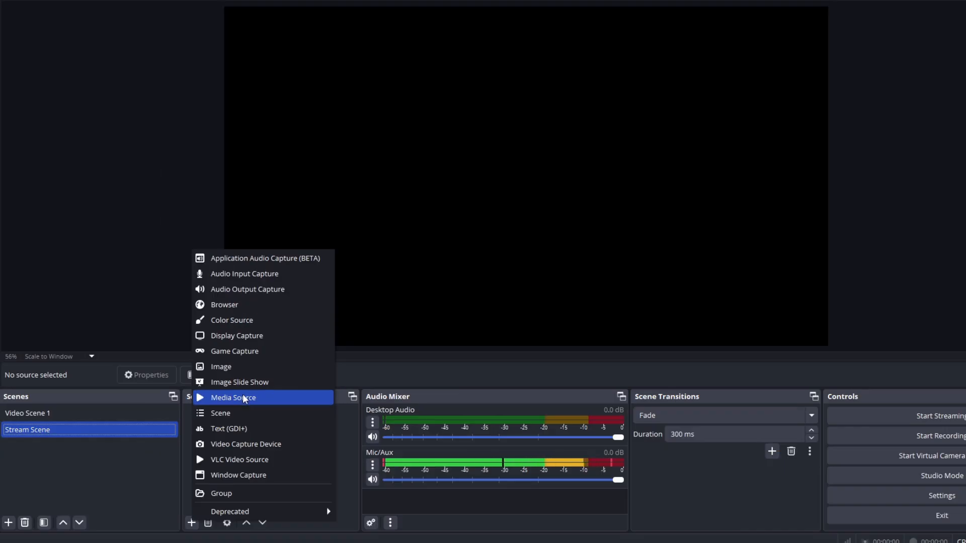
{"action": "left_click", "coordinate": [244, 398]}
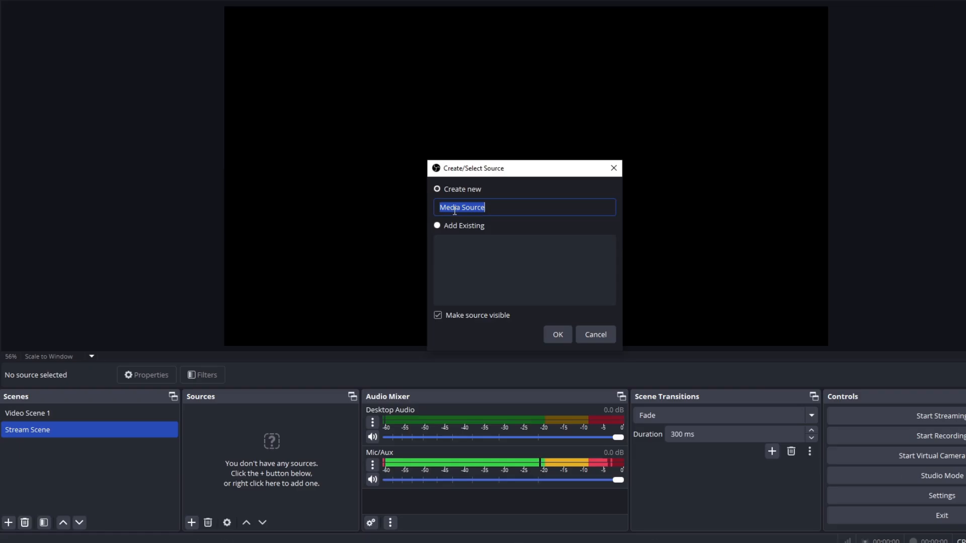
{"action": "left_click", "coordinate": [564, 336]}
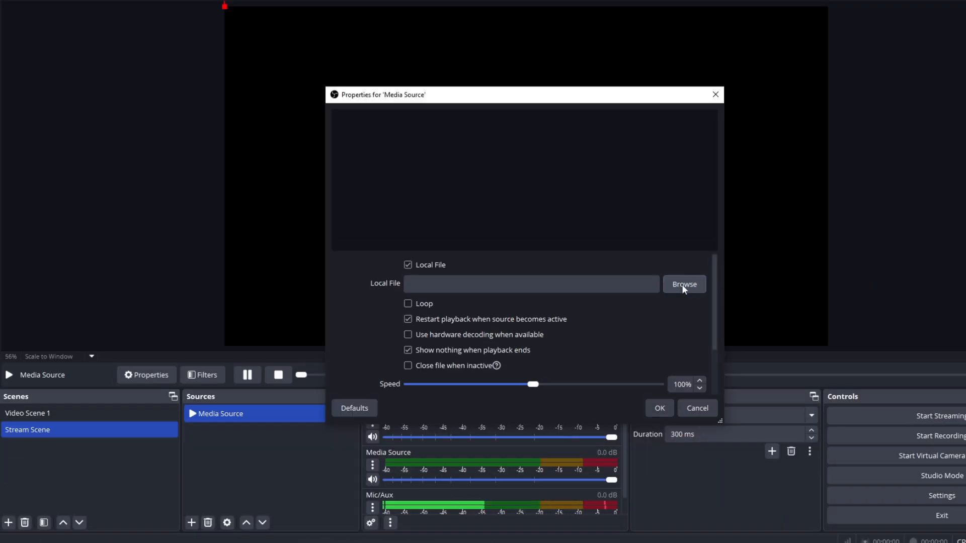
Load "Wonders Of Nature, Fulfilind Undersea Fish Movement.mp4" from the VIDEOS folder into the Media Source and enable looping.
{"action": "left_click", "coordinate": [683, 285]}
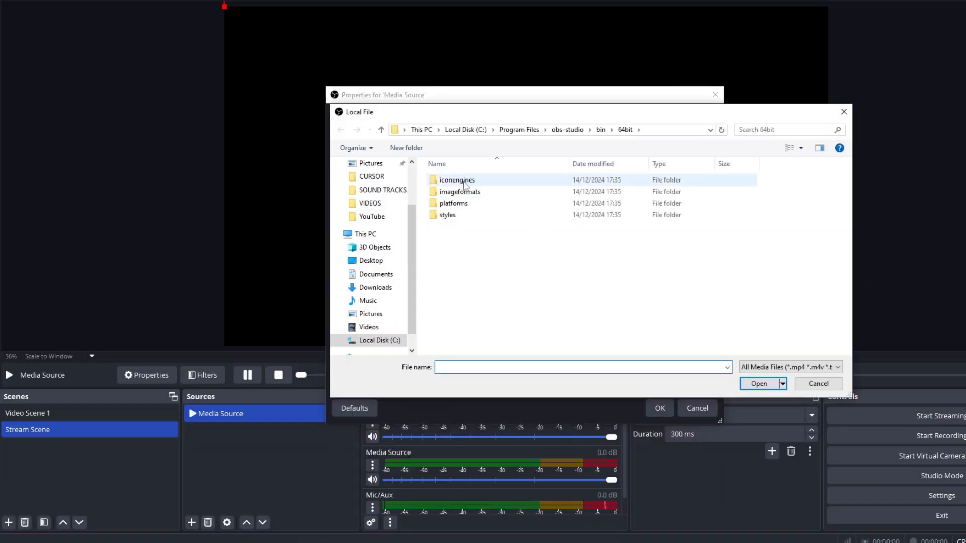
{"action": "left_click", "coordinate": [382, 203]}
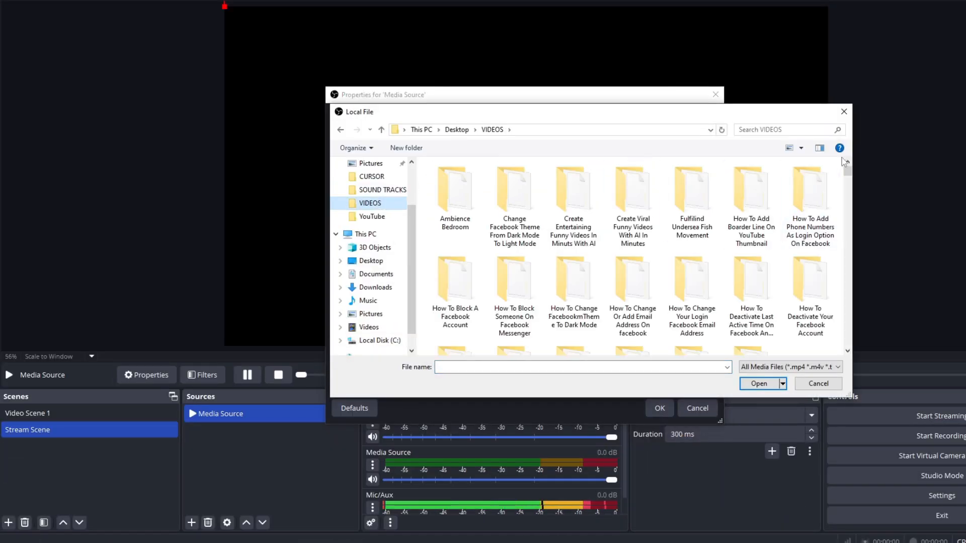
{"action": "type", "text": "Wo"}
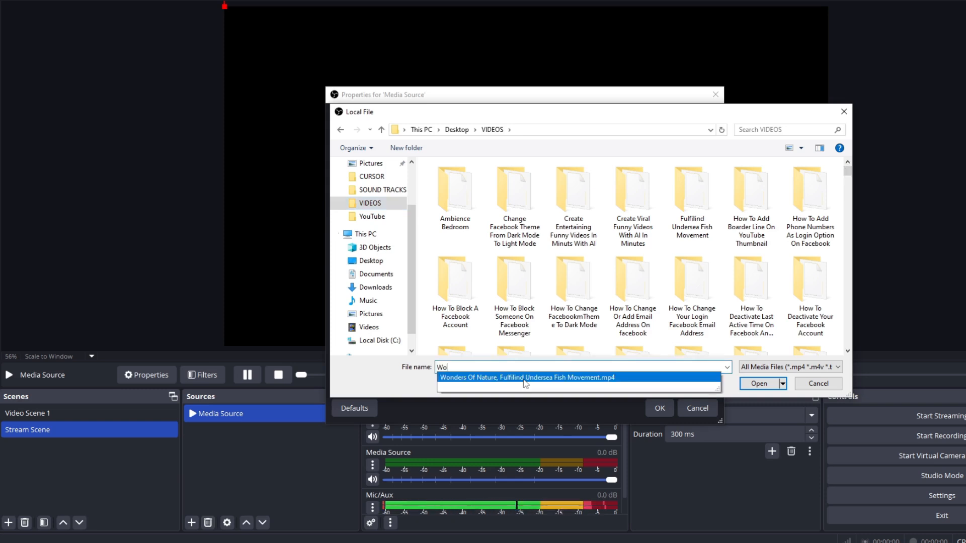
{"action": "left_click", "coordinate": [525, 379]}
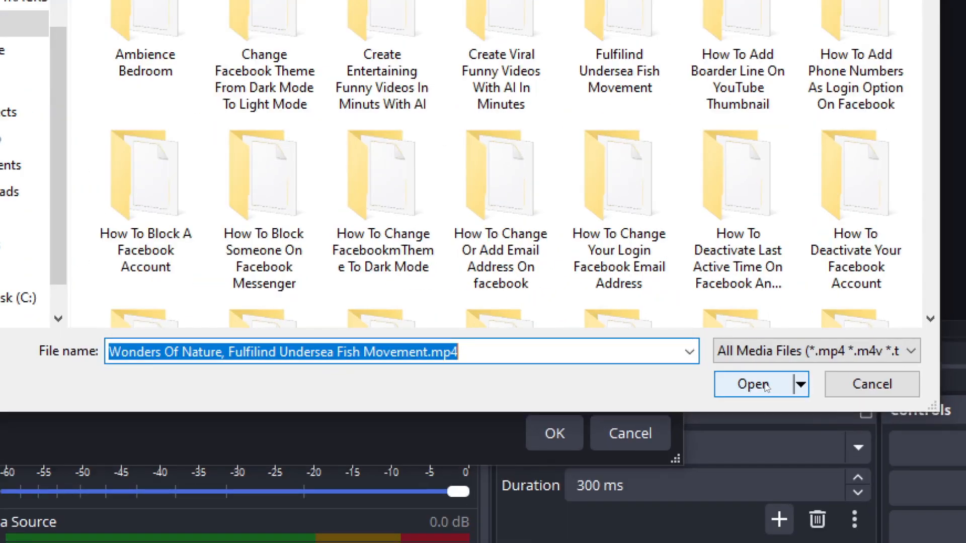
{"action": "left_click", "coordinate": [764, 385]}
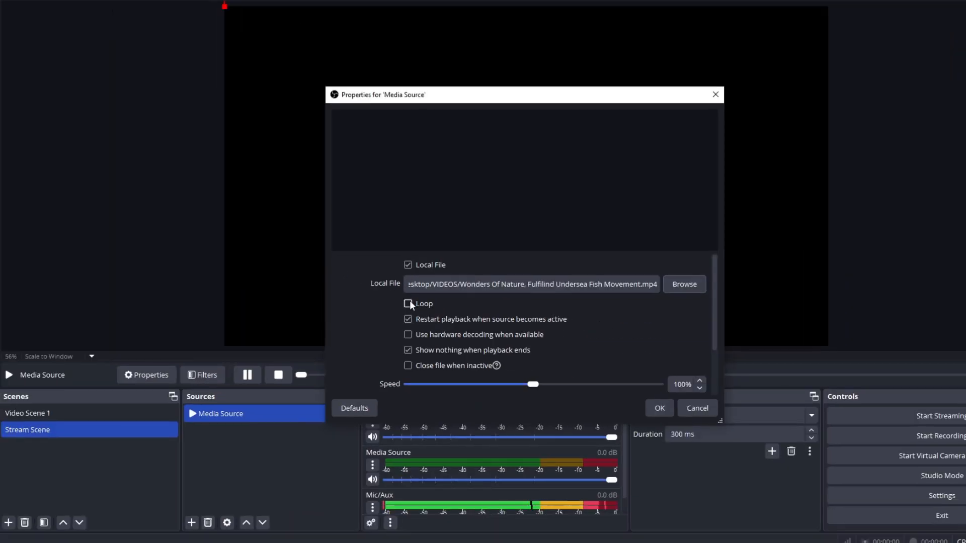
{"action": "left_click", "coordinate": [407, 303]}
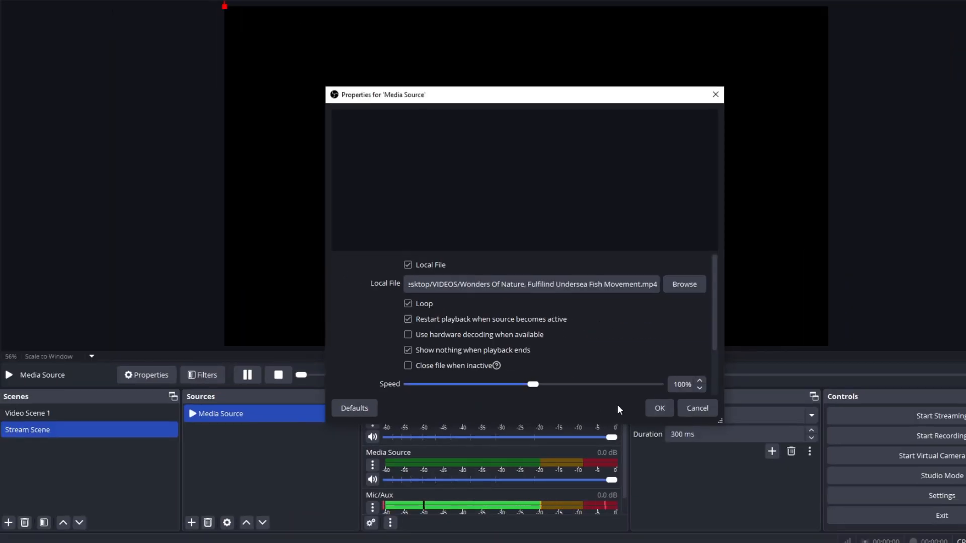
{"action": "left_click", "coordinate": [660, 408]}
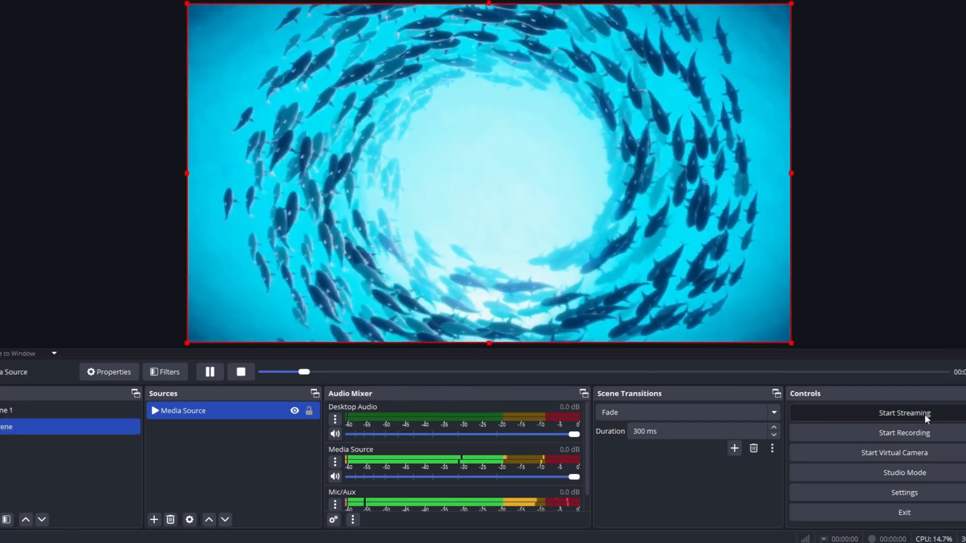
Start streaming from OBS Studio and unmute the live preview player in YouTube Studio.
{"action": "left_click", "coordinate": [891, 418]}
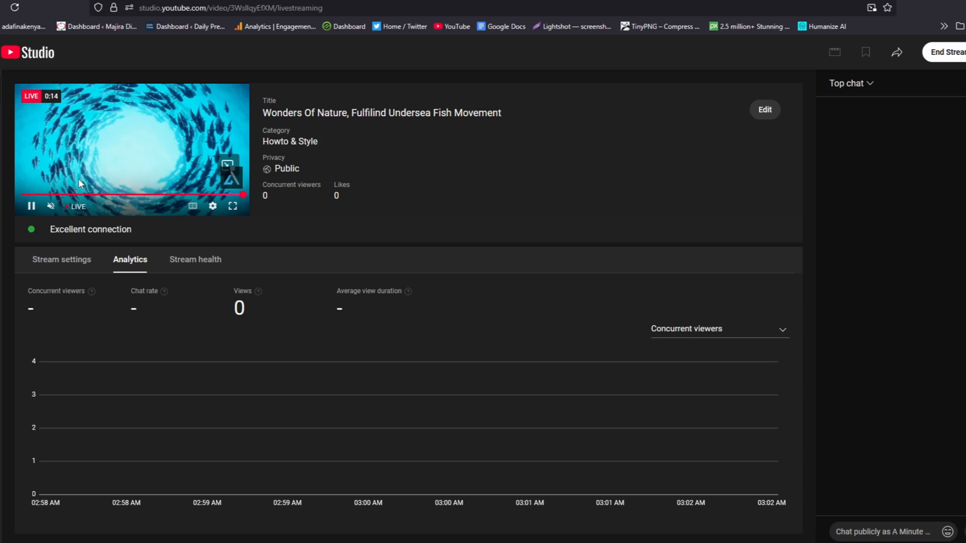
{"action": "left_click", "coordinate": [51, 207]}
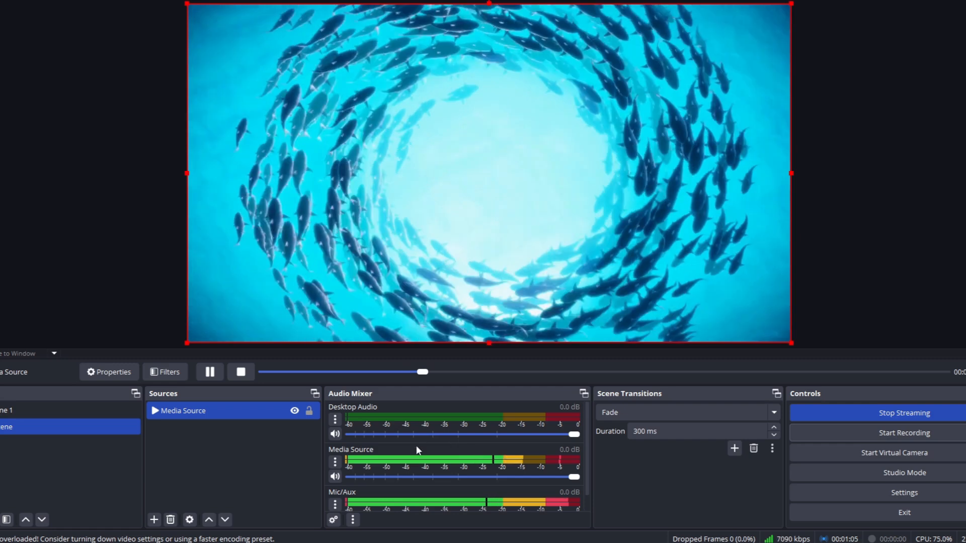
In OBS Studio, mute Desktop Audio and Mic/Aux in the audio mixer, leaving Media Source audible.
{"action": "left_click", "coordinate": [334, 433]}
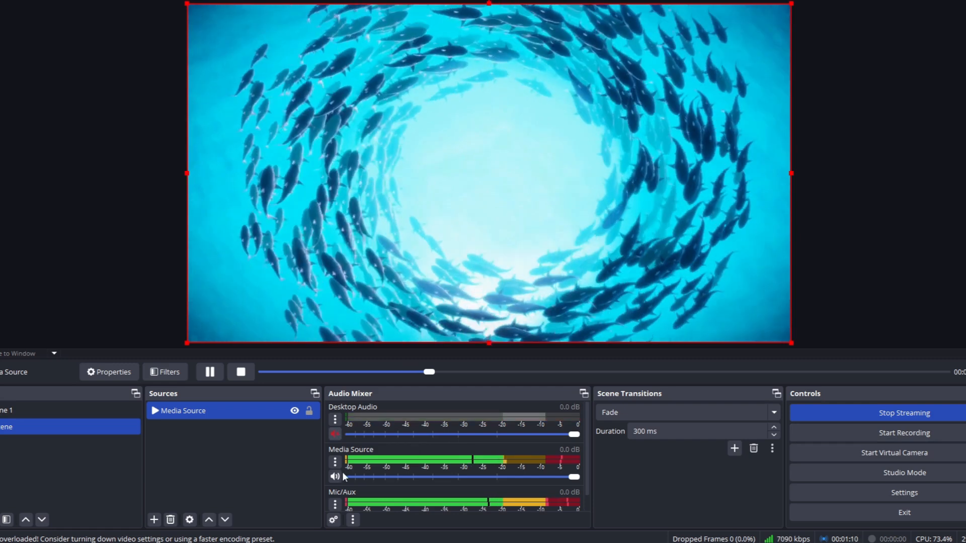
{"action": "scroll", "coordinate": [340, 488], "scroll_direction": "down", "scroll_amount": 1}
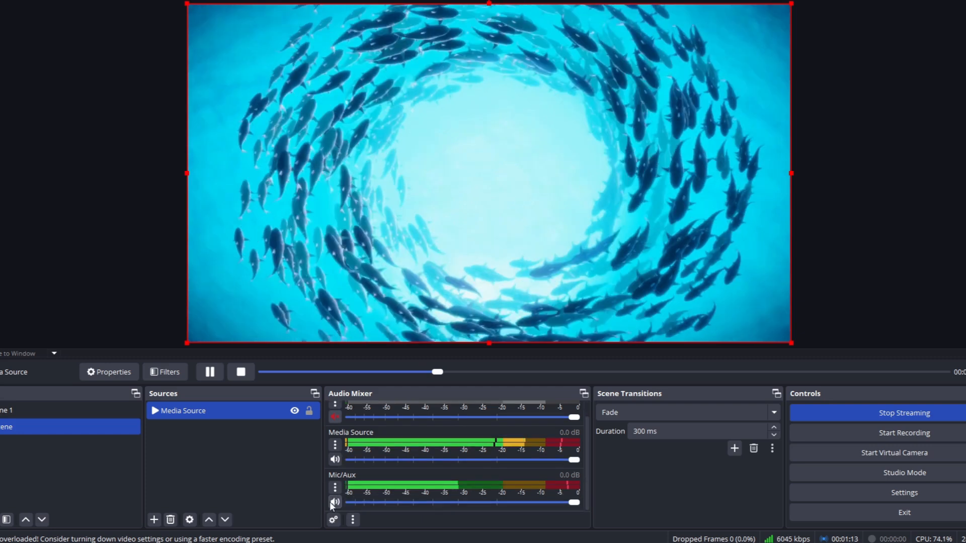
{"action": "left_click", "coordinate": [335, 502]}
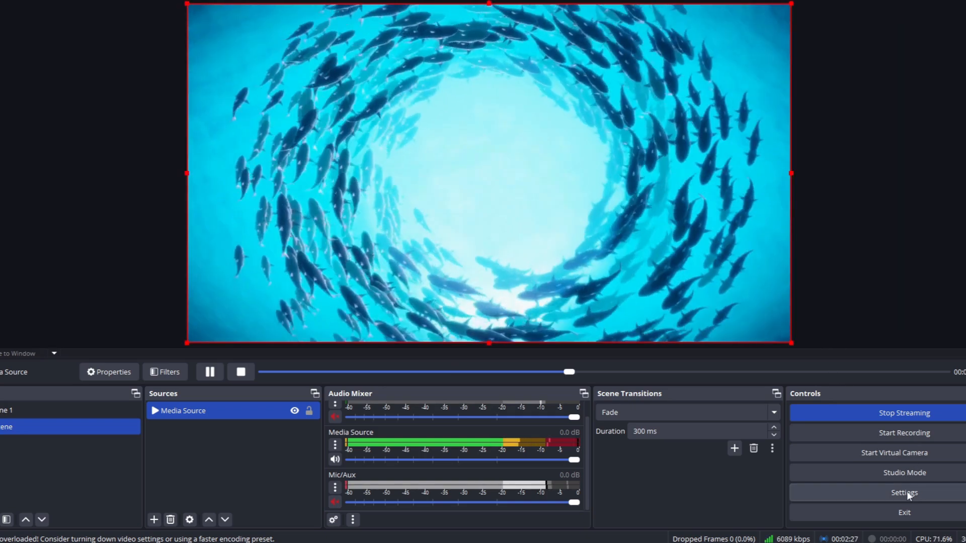
Review the streaming bitrate in the output encoder settings and close the settings.
{"action": "left_click", "coordinate": [907, 491]}
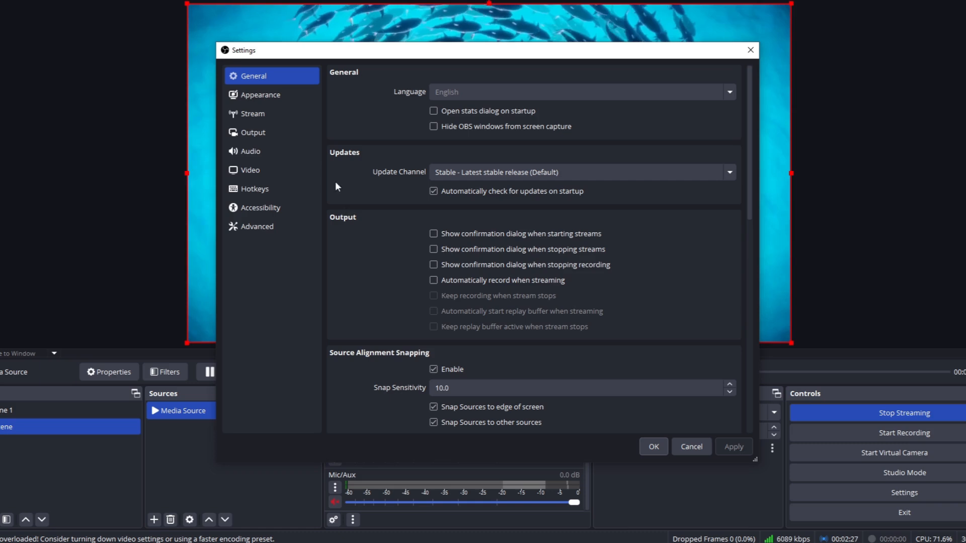
{"action": "left_click", "coordinate": [262, 135]}
{"action": "left_click", "coordinate": [508, 277]}
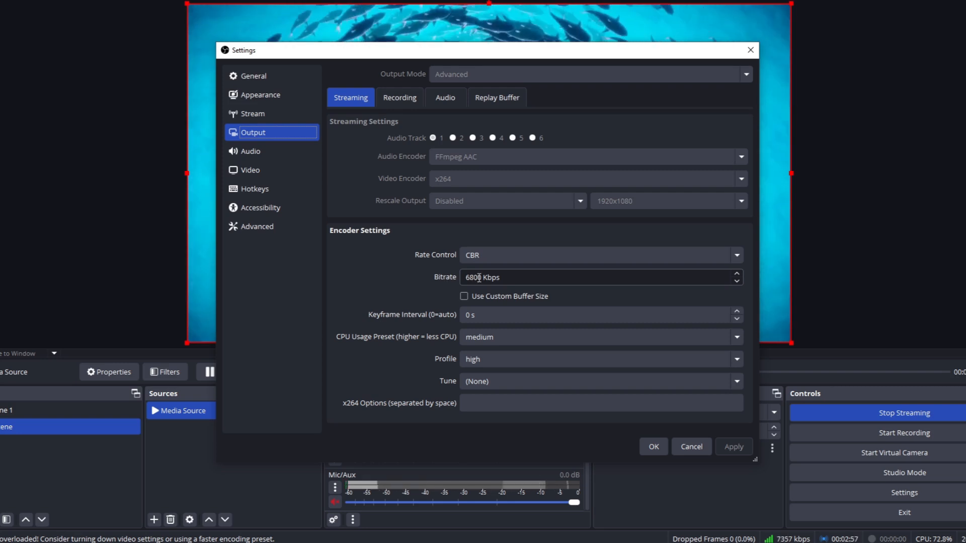
{"action": "left_click", "coordinate": [655, 447]}
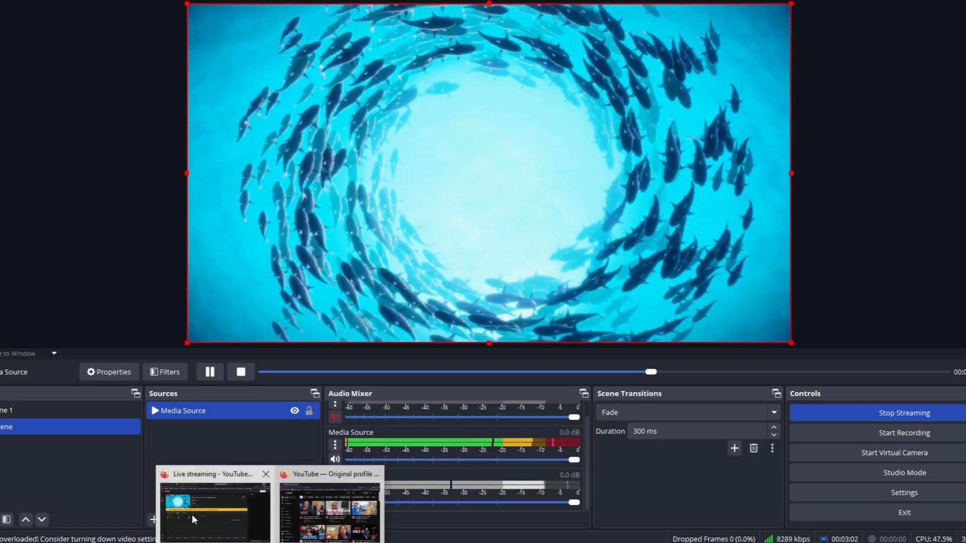
Check the live stream's status and connection in YouTube Studio and return to OBS Studio.
{"action": "left_click", "coordinate": [192, 515]}
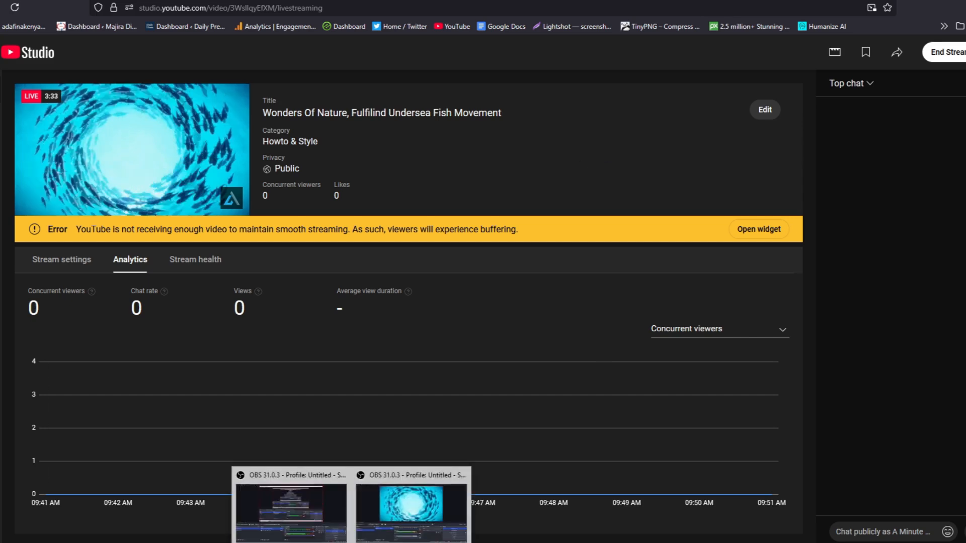
{"action": "left_click", "coordinate": [415, 515]}
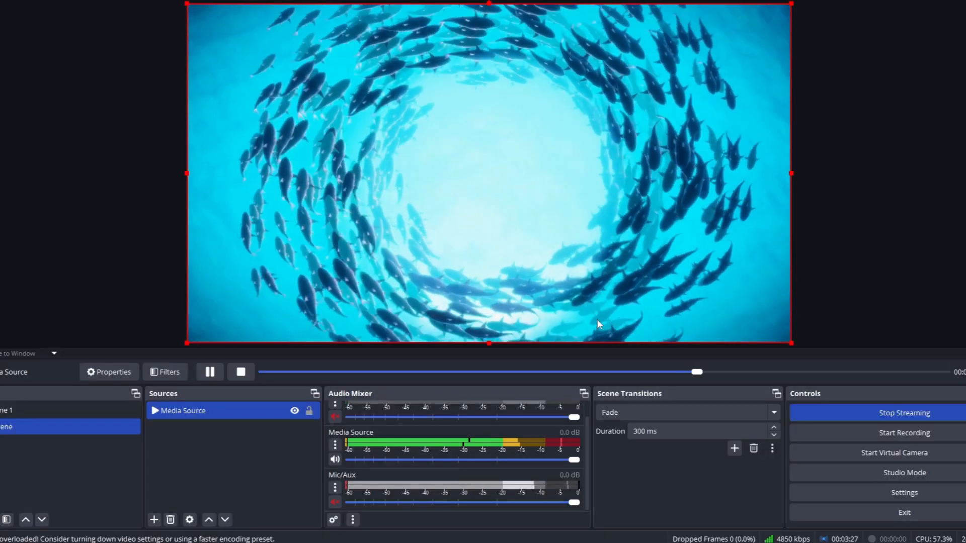